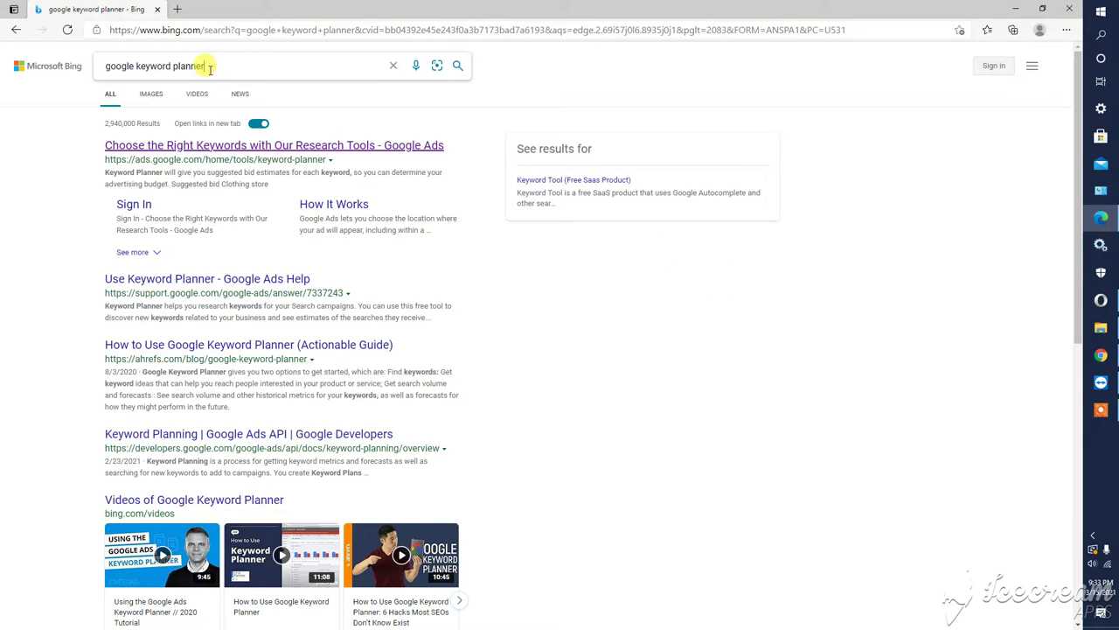
Step: Search the web for "google keyword planner" and go to Keyword Planner through the Google Ads result
{"action": "left_click_drag", "start_coordinate": [215, 65], "coordinate": [87, 76]}
{"action": "left_click", "coordinate": [218, 65]}
{"action": "left_click", "coordinate": [218, 66]}
{"action": "left_click", "coordinate": [300, 68]}
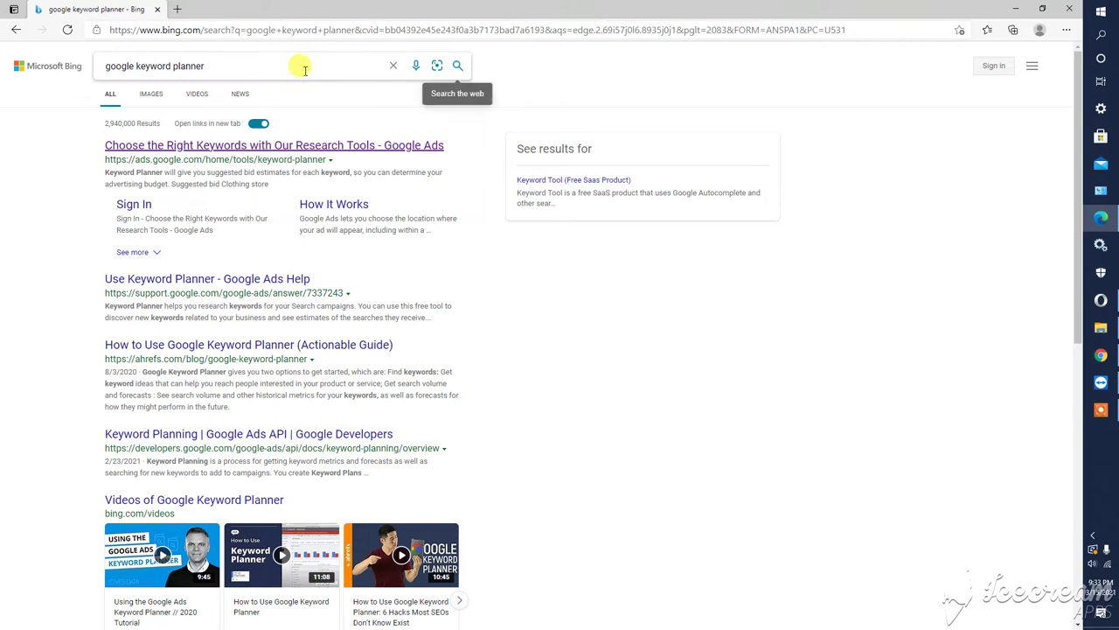
{"action": "left_click", "coordinate": [297, 66]}
{"action": "key", "text": "Return"}
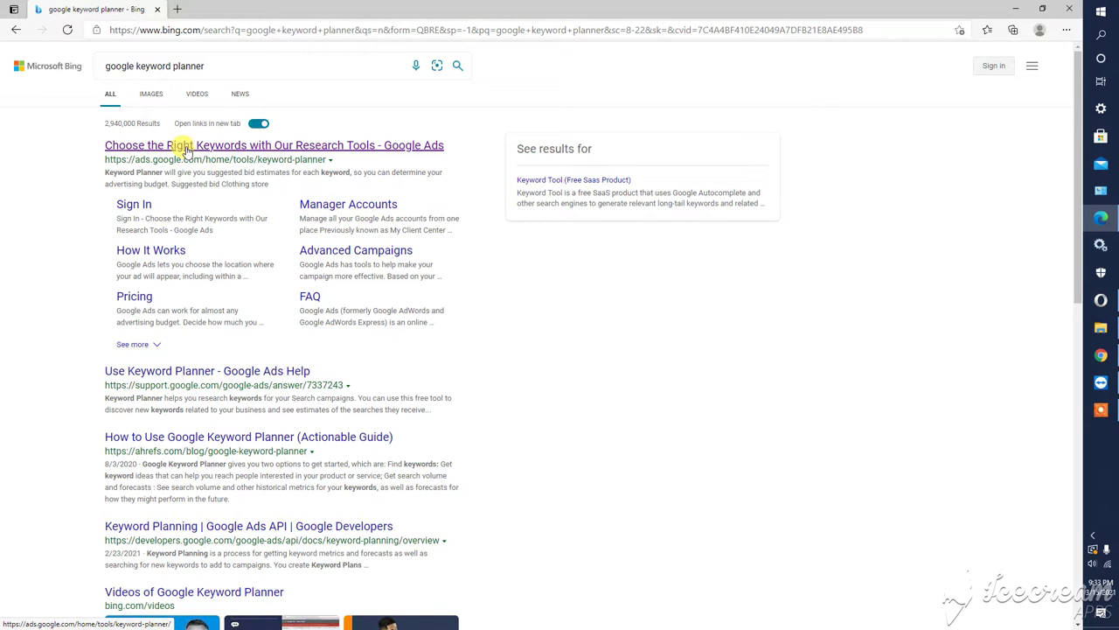
{"action": "left_click", "coordinate": [185, 147]}
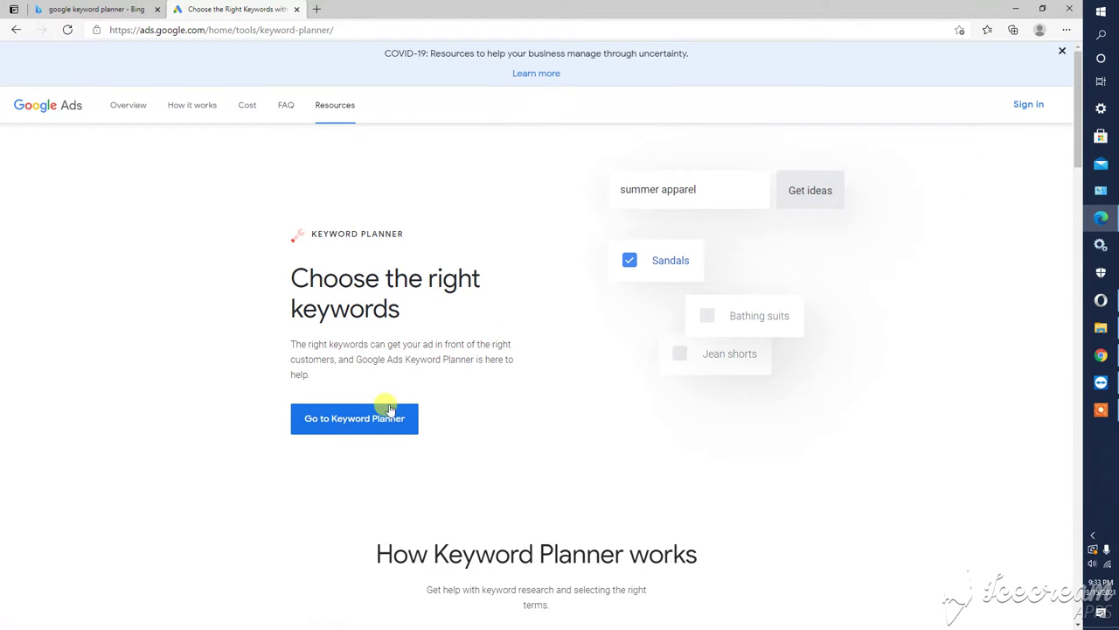
{"action": "left_click", "coordinate": [347, 420]}
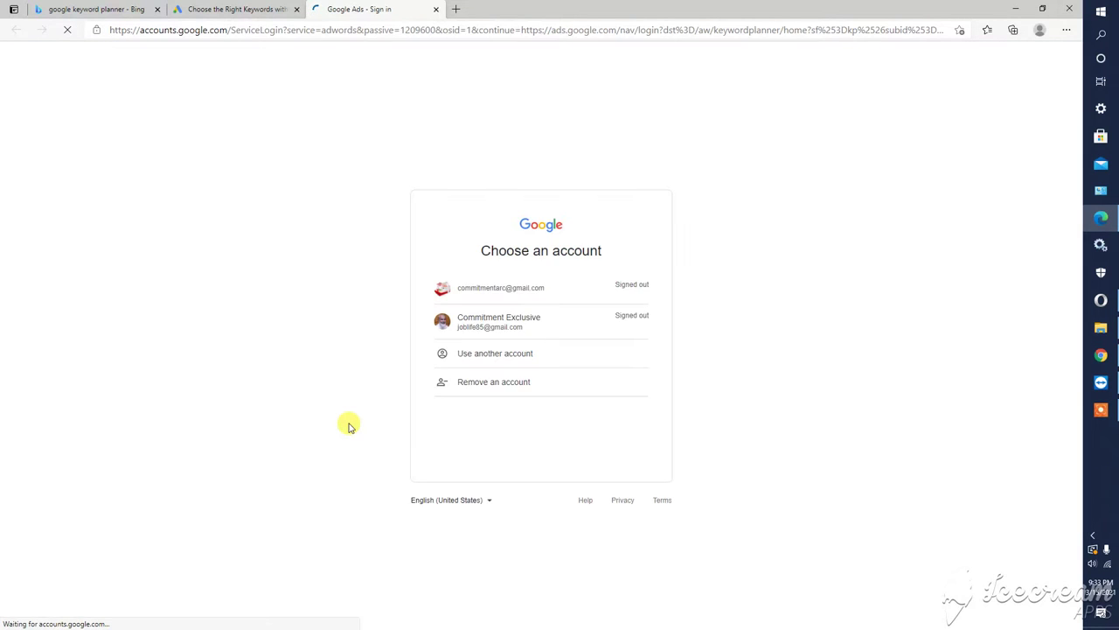
Step: Sign in to Google Ads with the second listed account by entering its password, and save the password in the browser
{"action": "left_click", "coordinate": [492, 328]}
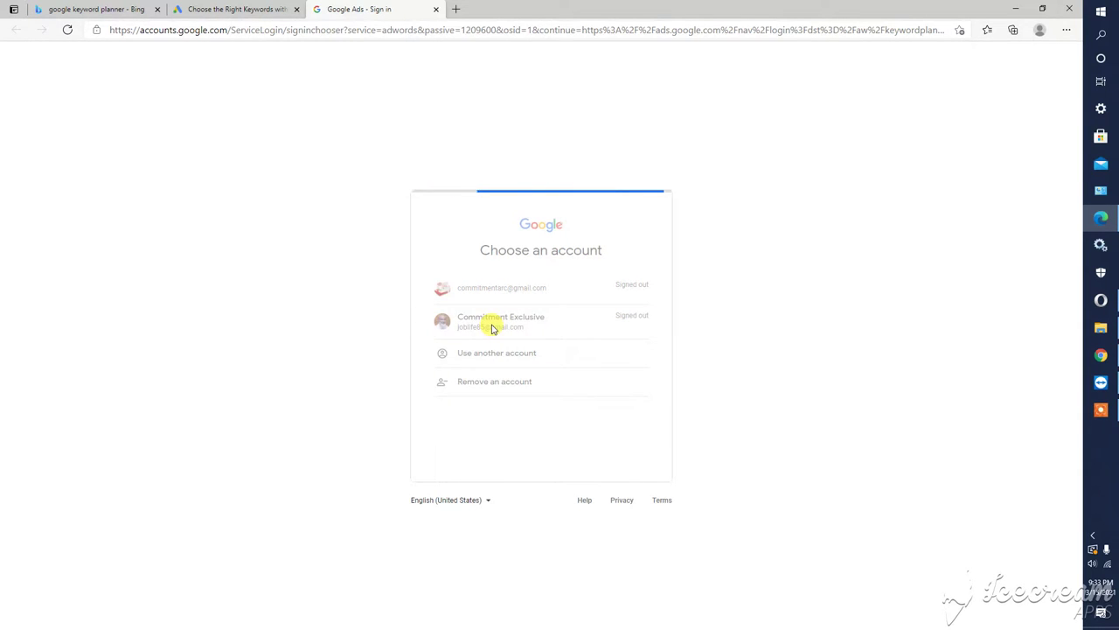
{"action": "left_click", "coordinate": [485, 324]}
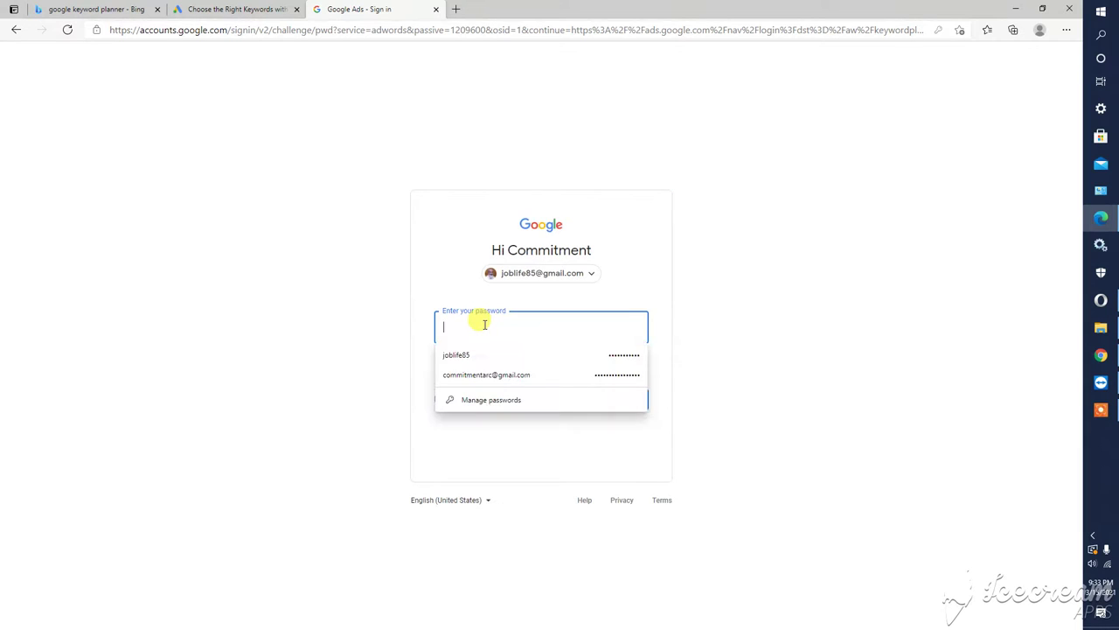
{"action": "type", "text": "•"}
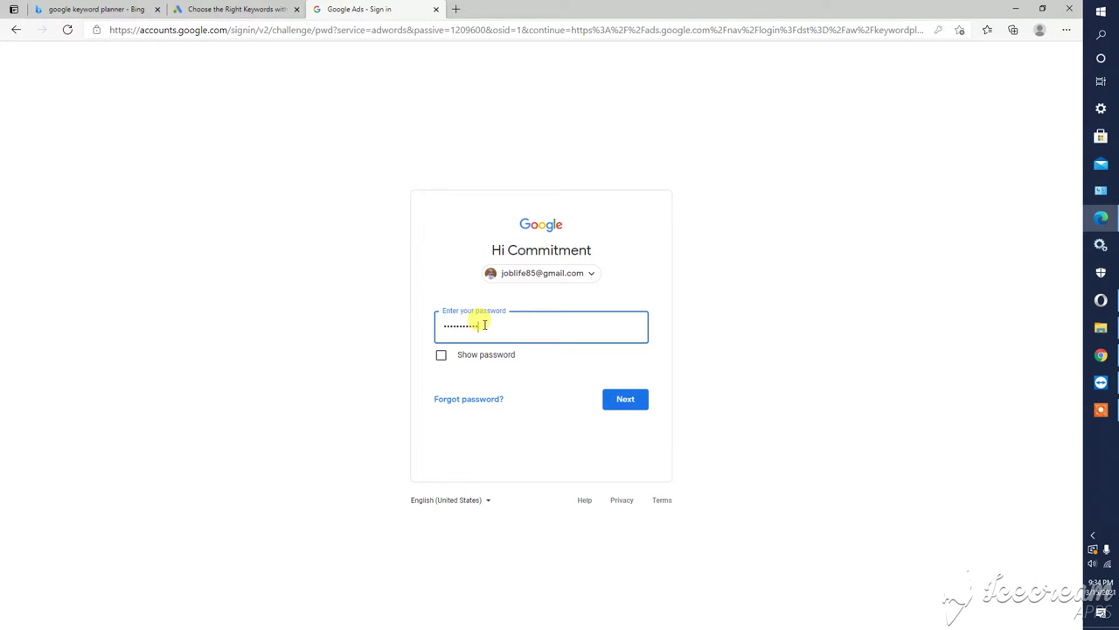
{"action": "left_click", "coordinate": [441, 356]}
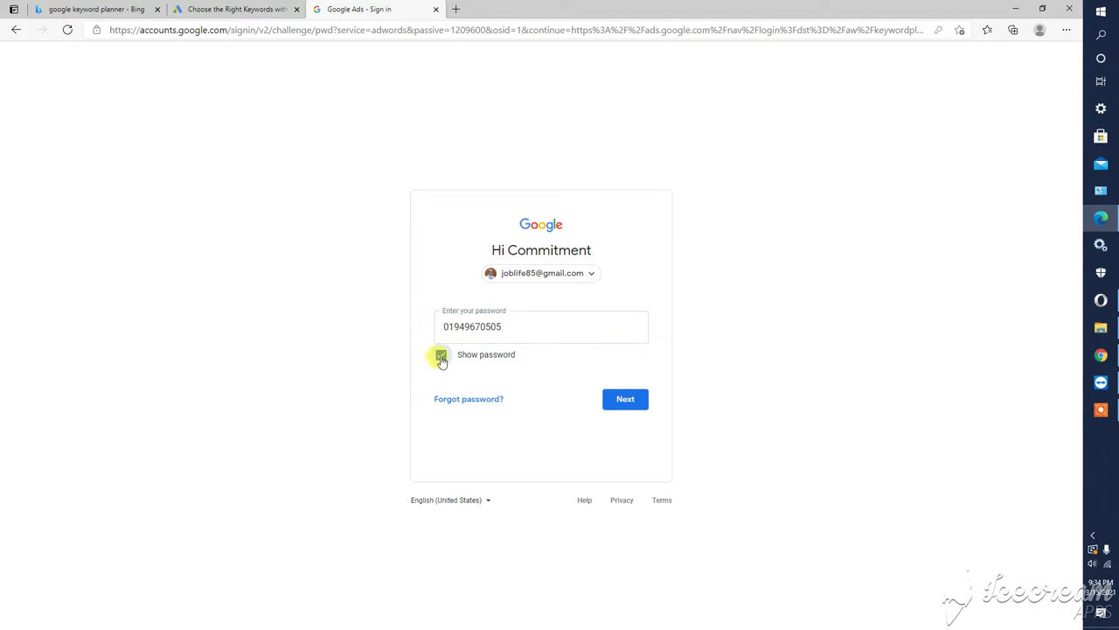
{"action": "left_click", "coordinate": [442, 358]}
{"action": "left_click", "coordinate": [629, 400]}
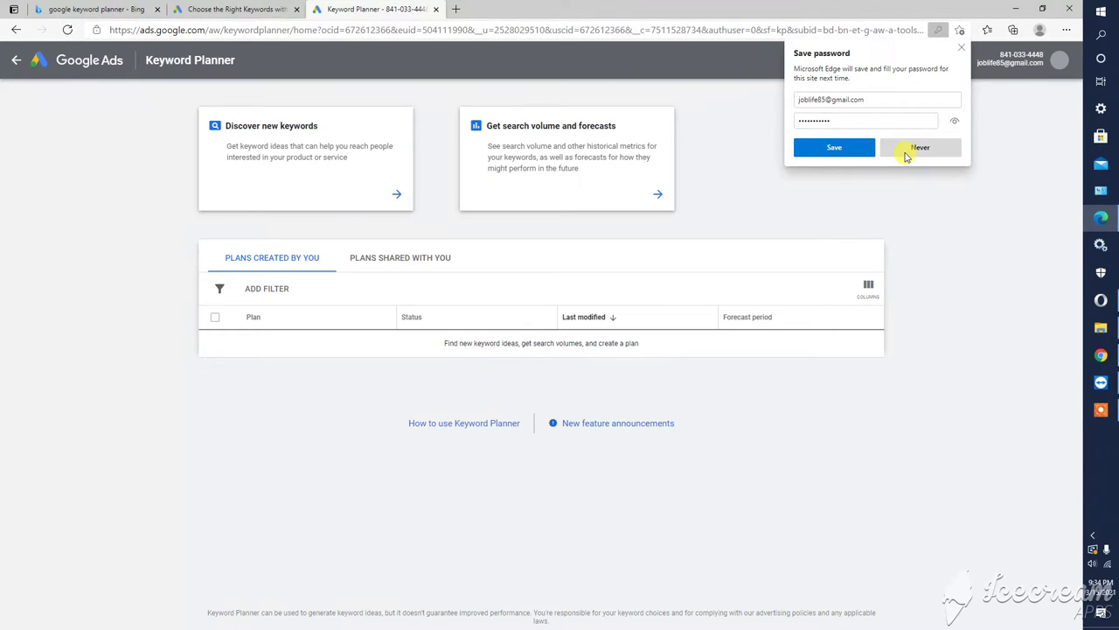
{"action": "left_click", "coordinate": [839, 147]}
Step: Open Discover new keywords, then switch to File Explorer and copy the name of the "Acrylic sheet" folder
{"action": "left_click", "coordinate": [1110, 416]}
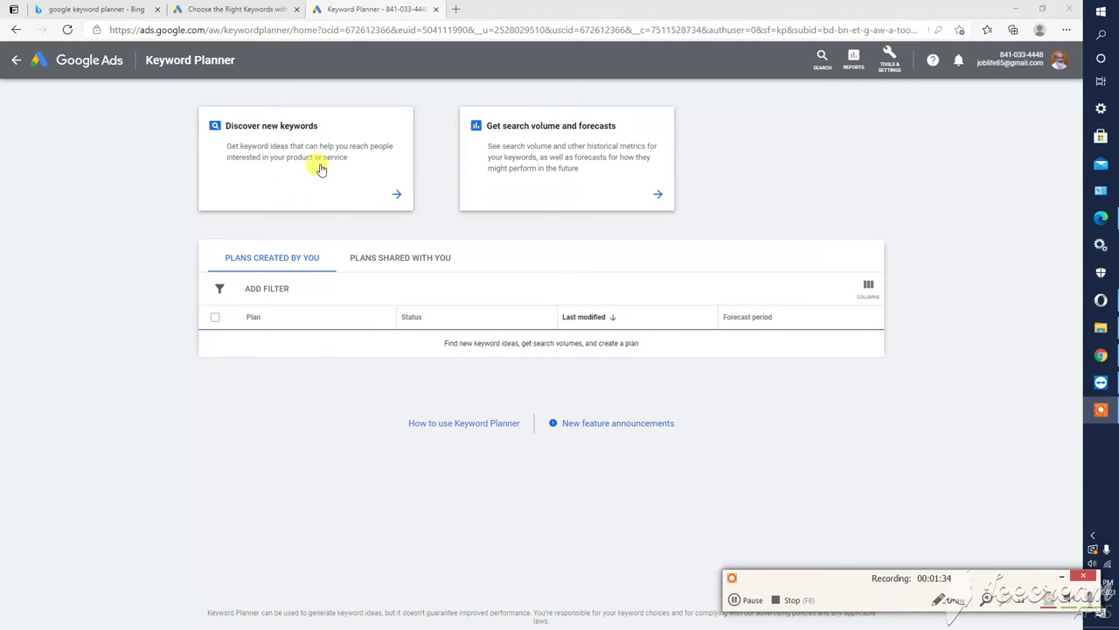
{"action": "left_click", "coordinate": [366, 181]}
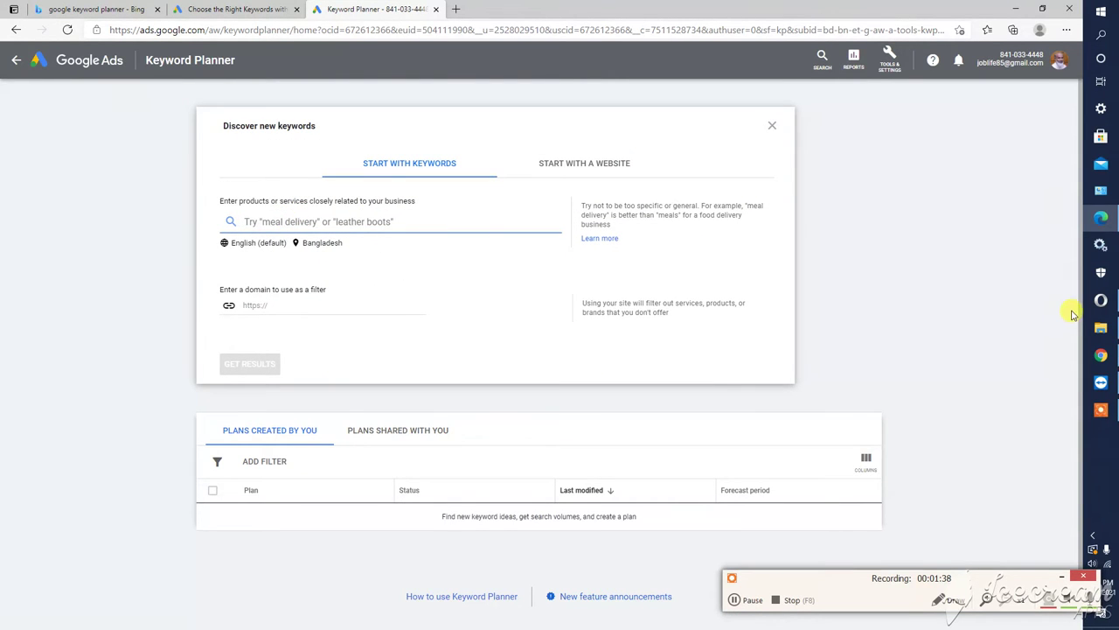
{"action": "left_click", "coordinate": [1101, 327]}
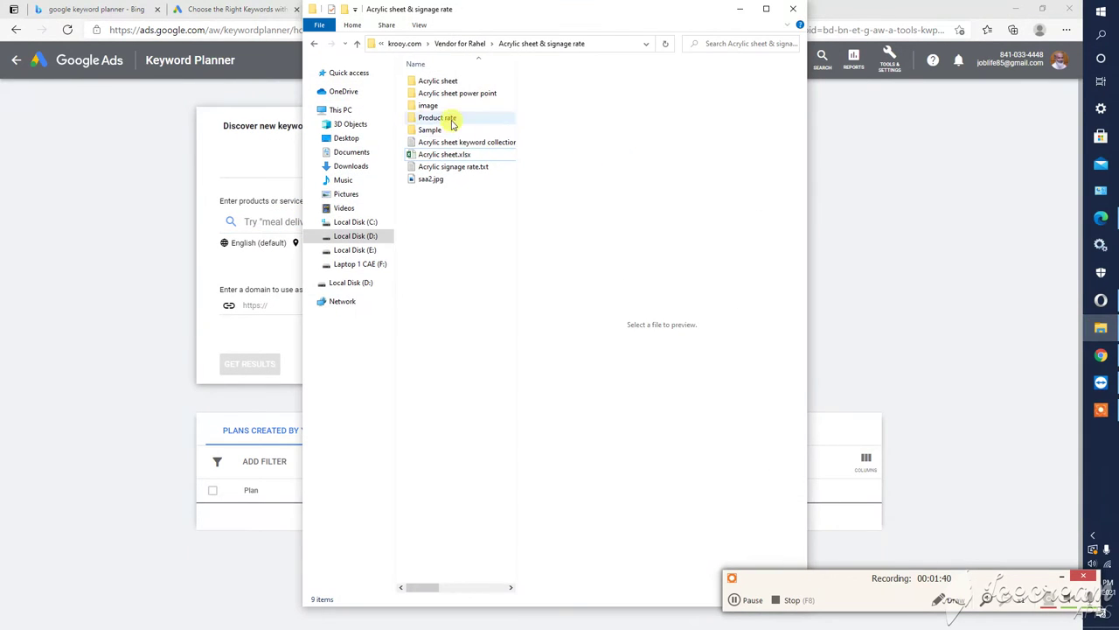
{"action": "left_click", "coordinate": [439, 81]}
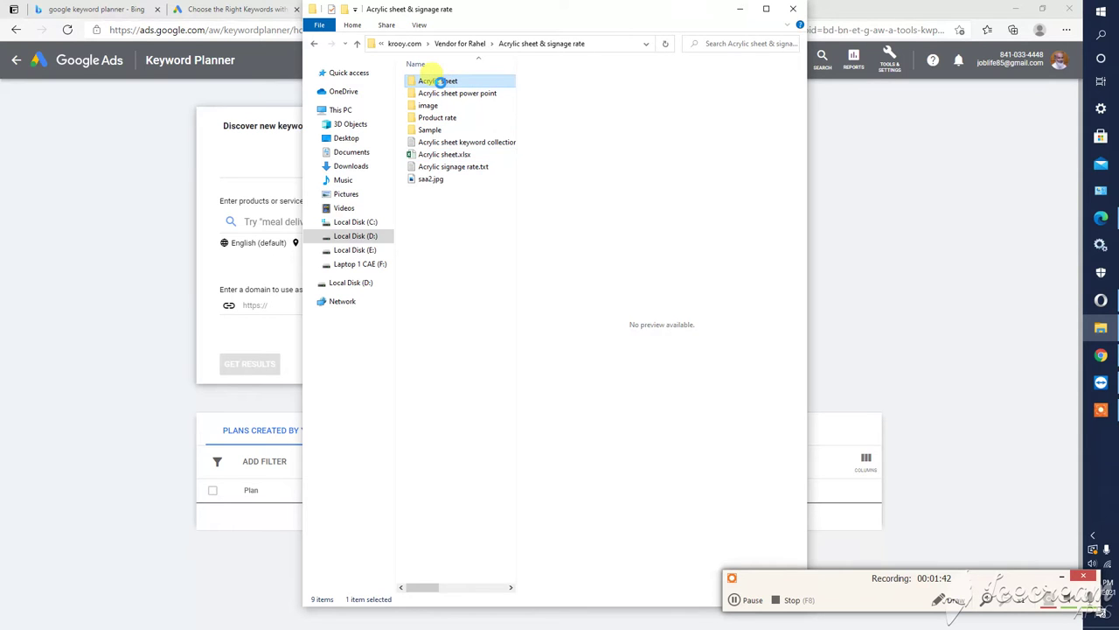
{"action": "right_click", "coordinate": [439, 81]}
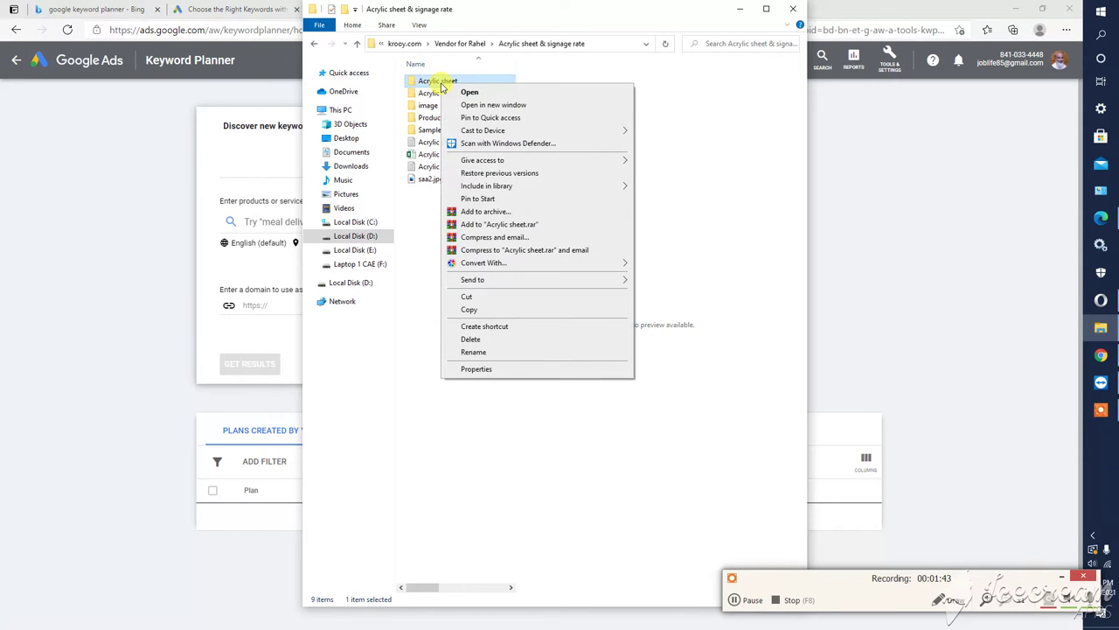
{"action": "left_click", "coordinate": [473, 352]}
{"action": "key", "text": "ctrl+c"}
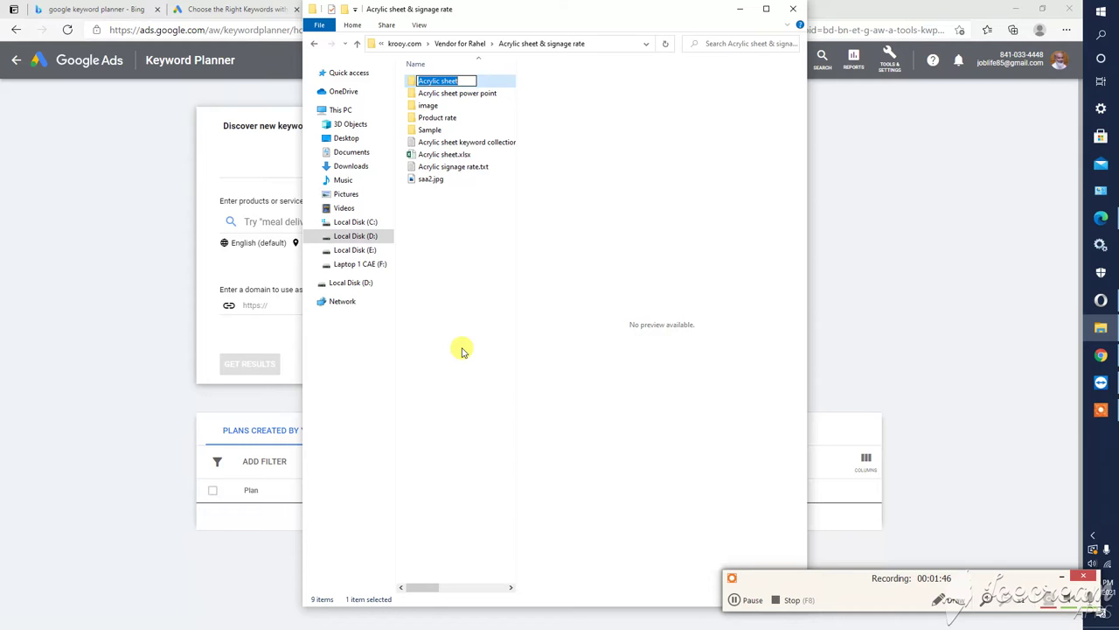
Step: Paste "Acrylic sheet" as the product keyword in Keyword Planner and get the keyword results
{"action": "left_click", "coordinate": [266, 221]}
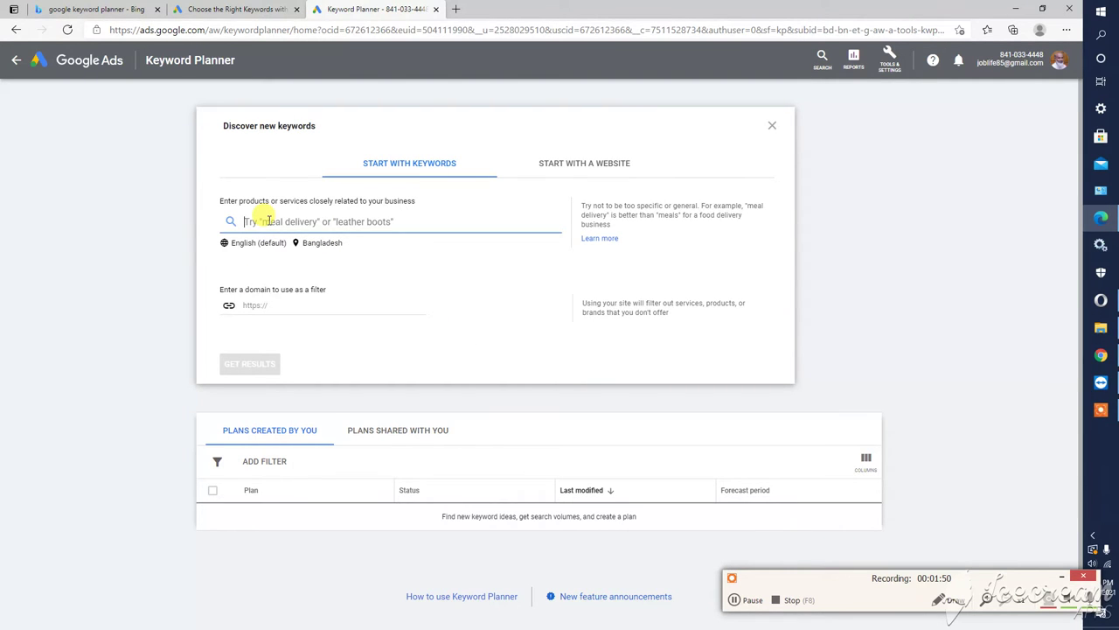
{"action": "key", "text": "ctrl+v"}
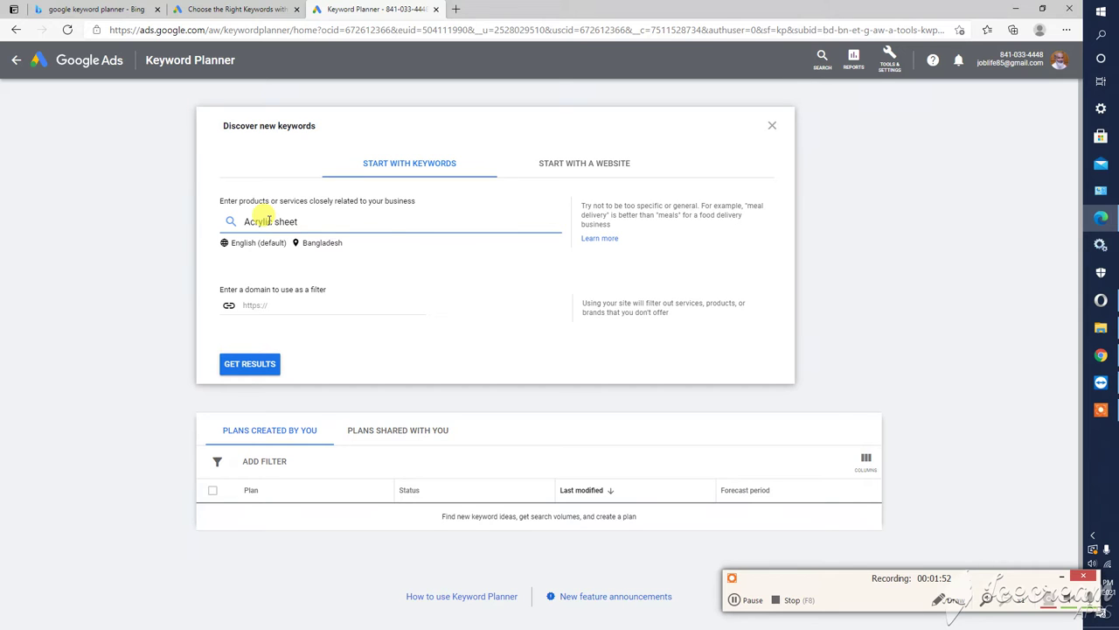
{"action": "key", "text": "Return"}
{"action": "left_click", "coordinate": [262, 367]}
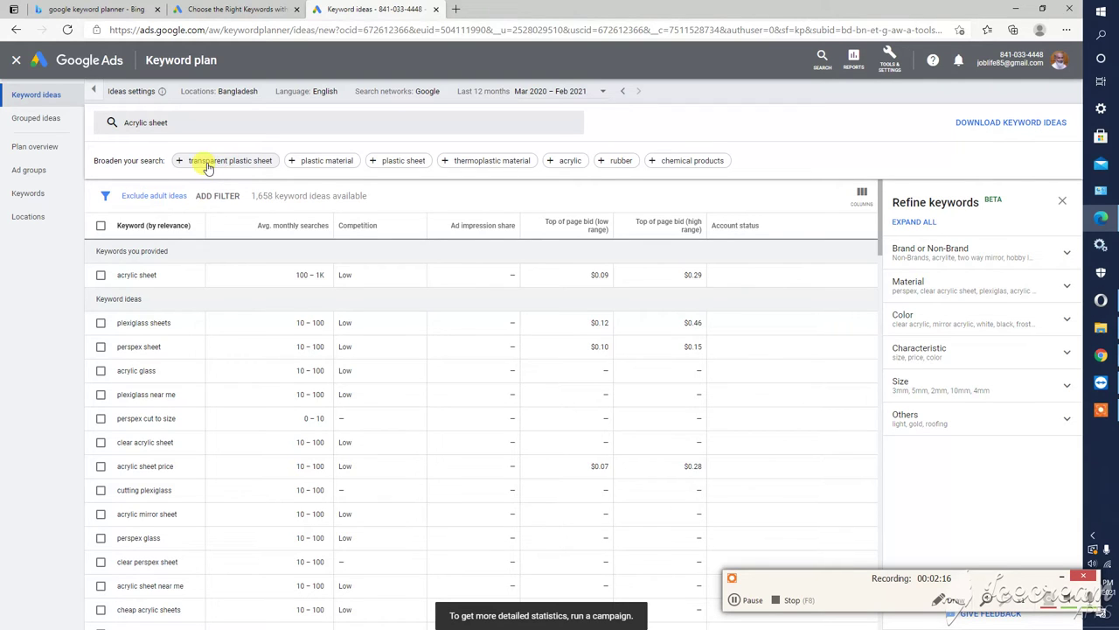
Step: Broaden the search with "transparent plastic sheet" and get the results, and check the targeted location setting without changing it
{"action": "left_click", "coordinate": [236, 164]}
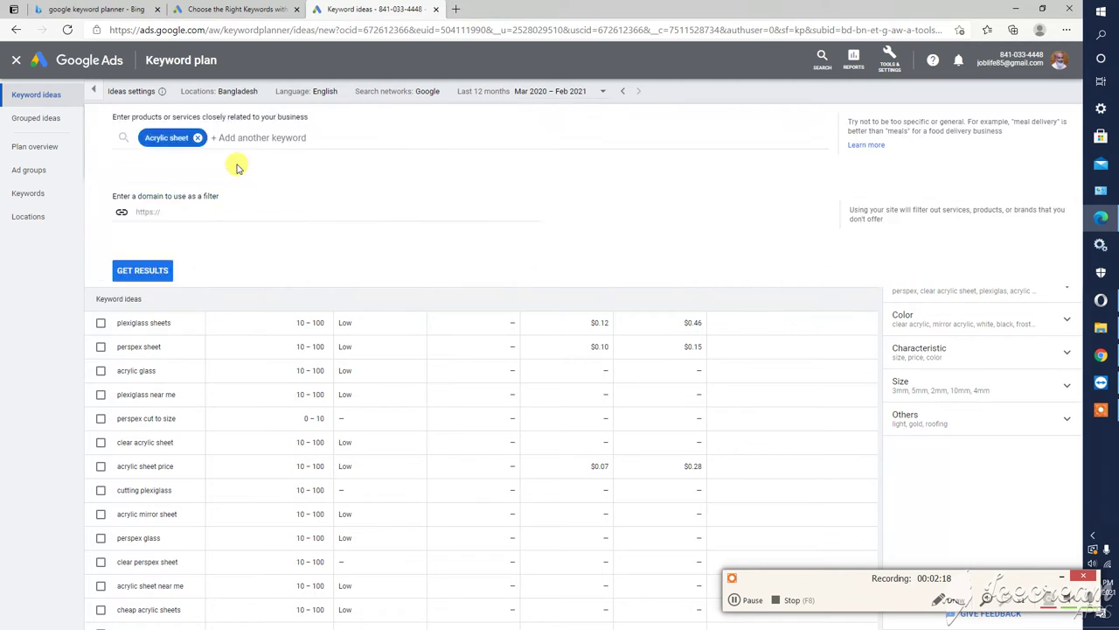
{"action": "left_click", "coordinate": [128, 317]}
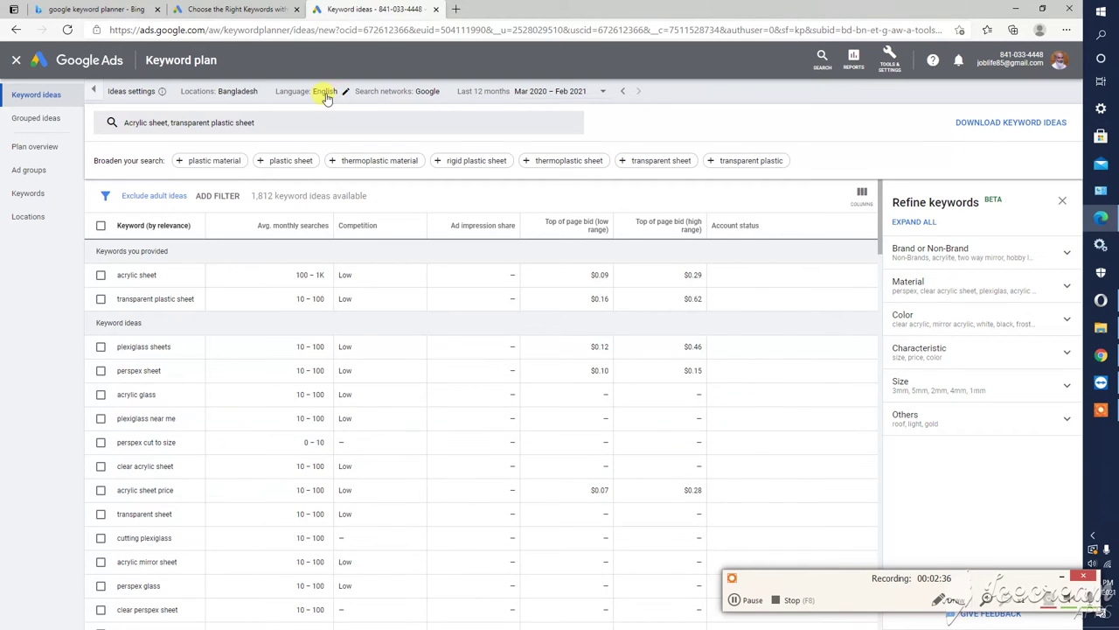
{"action": "left_click", "coordinate": [238, 94]}
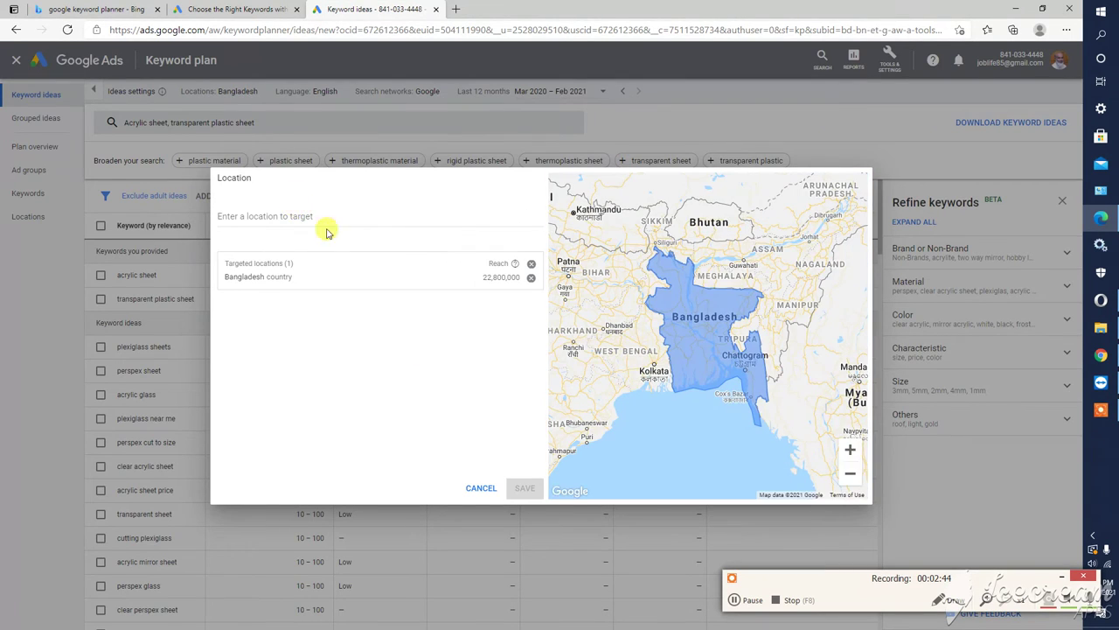
{"action": "left_click", "coordinate": [480, 489]}
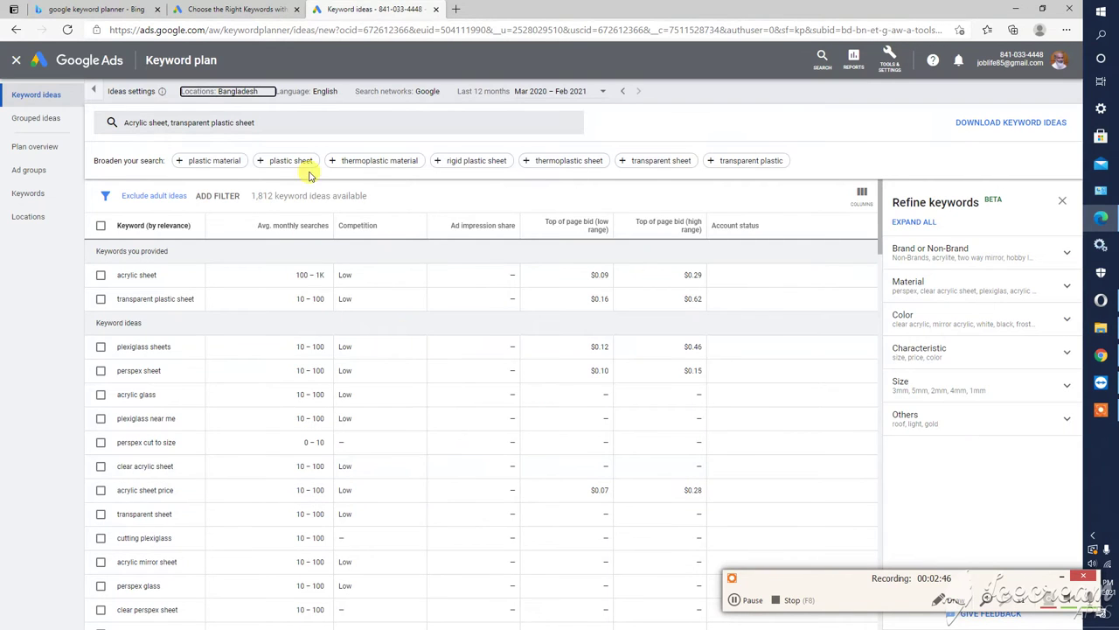
Step: Download the keyword ideas as a .csv file and open it in Excel
{"action": "left_click", "coordinate": [994, 129]}
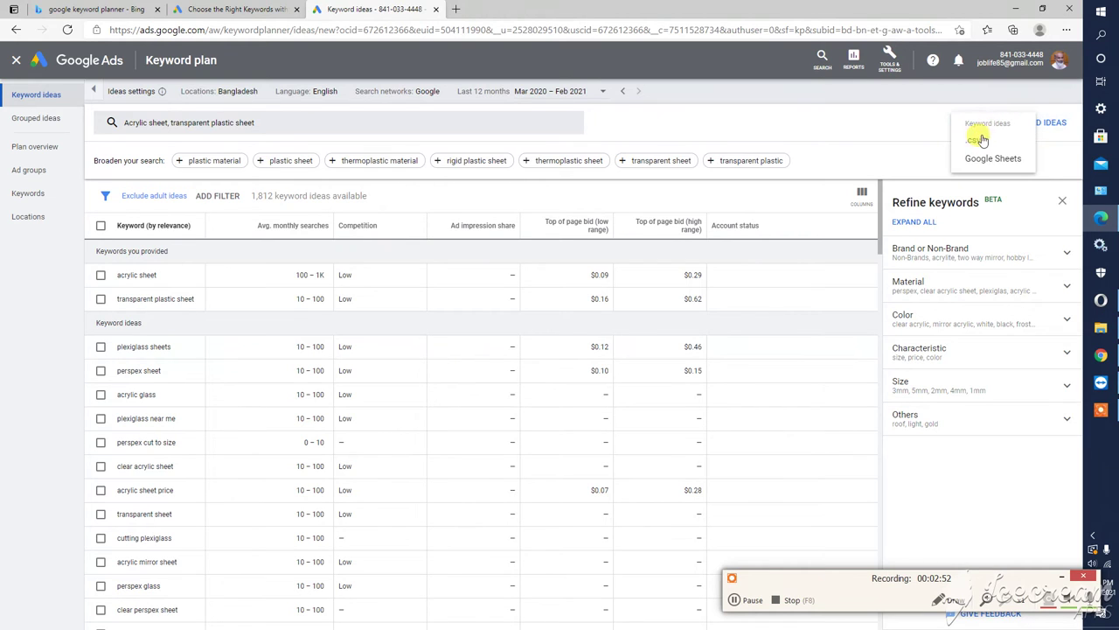
{"action": "left_click", "coordinate": [975, 146]}
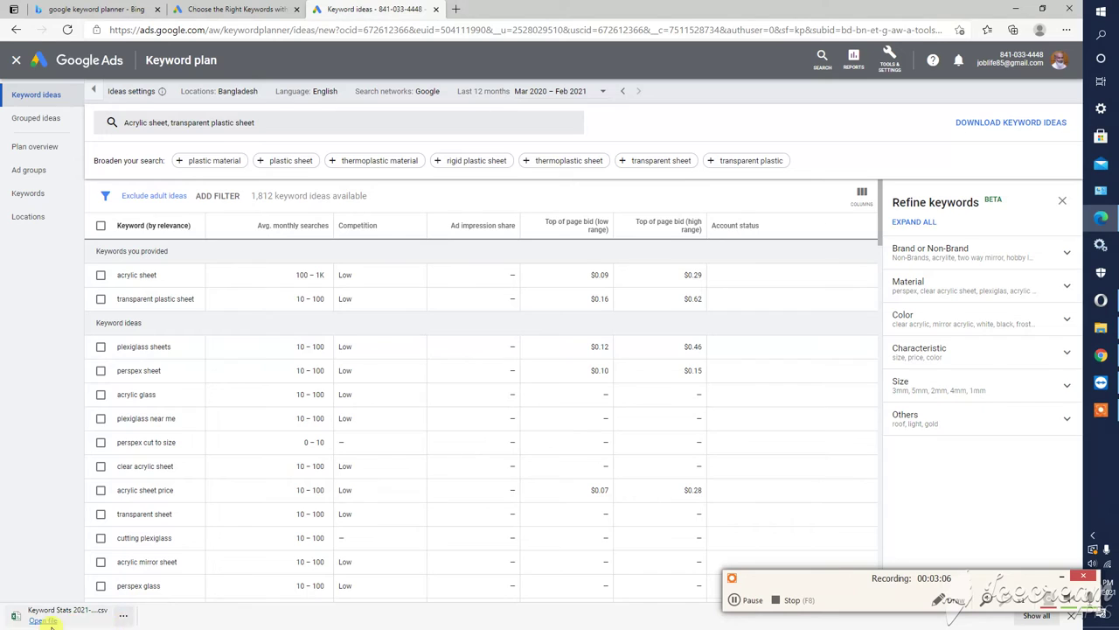
{"action": "left_click", "coordinate": [44, 621]}
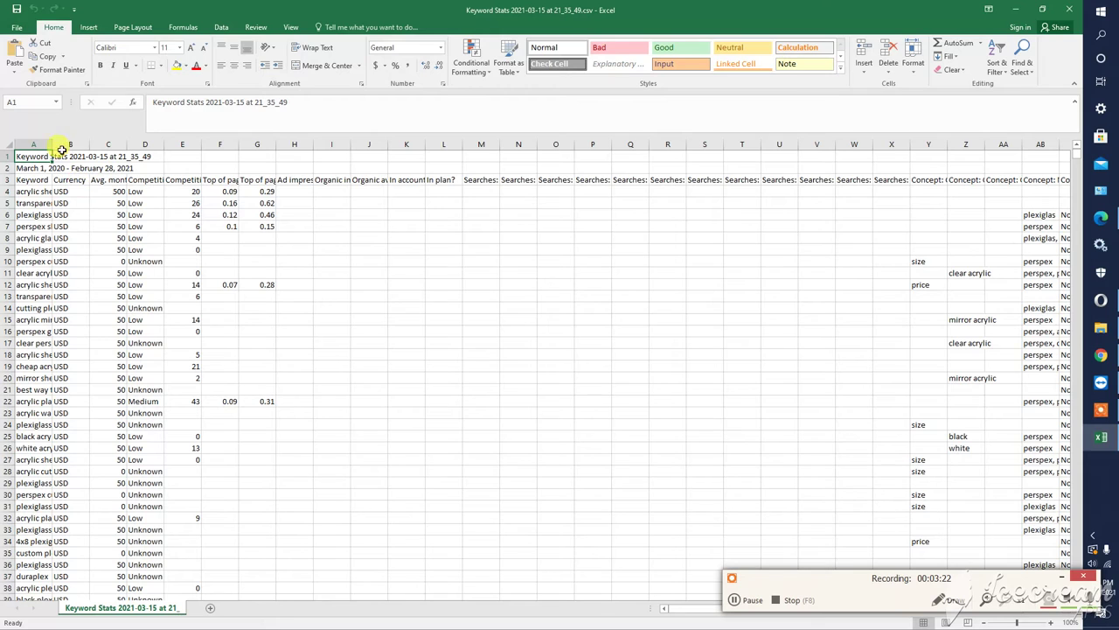
Step: Widen the Keyword column and sort the rows by average monthly searches from largest to smallest, expanding the selection
{"action": "left_click_drag", "start_coordinate": [68, 144], "coordinate": [111, 144]}
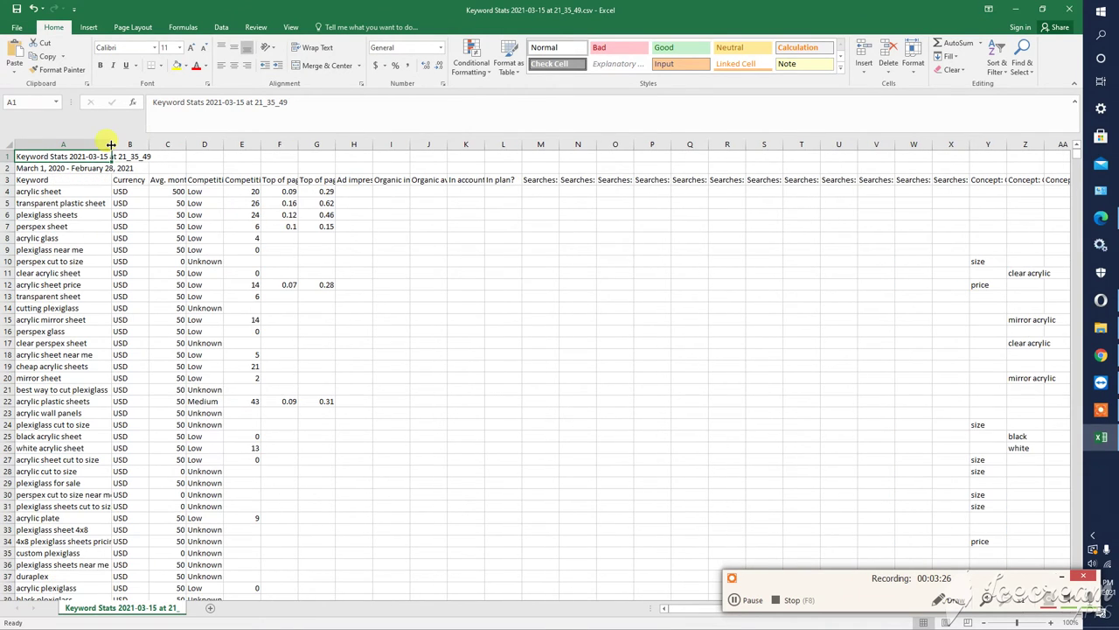
{"action": "left_click", "coordinate": [167, 190]}
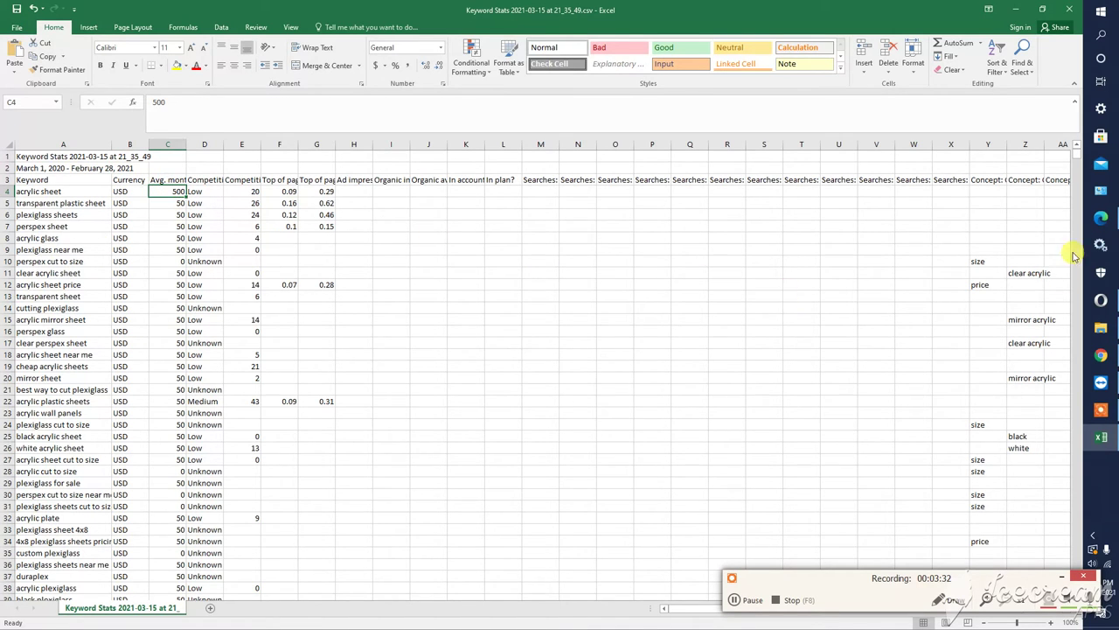
{"action": "left_click_drag", "start_coordinate": [1078, 156], "coordinate": [1055, 615]}
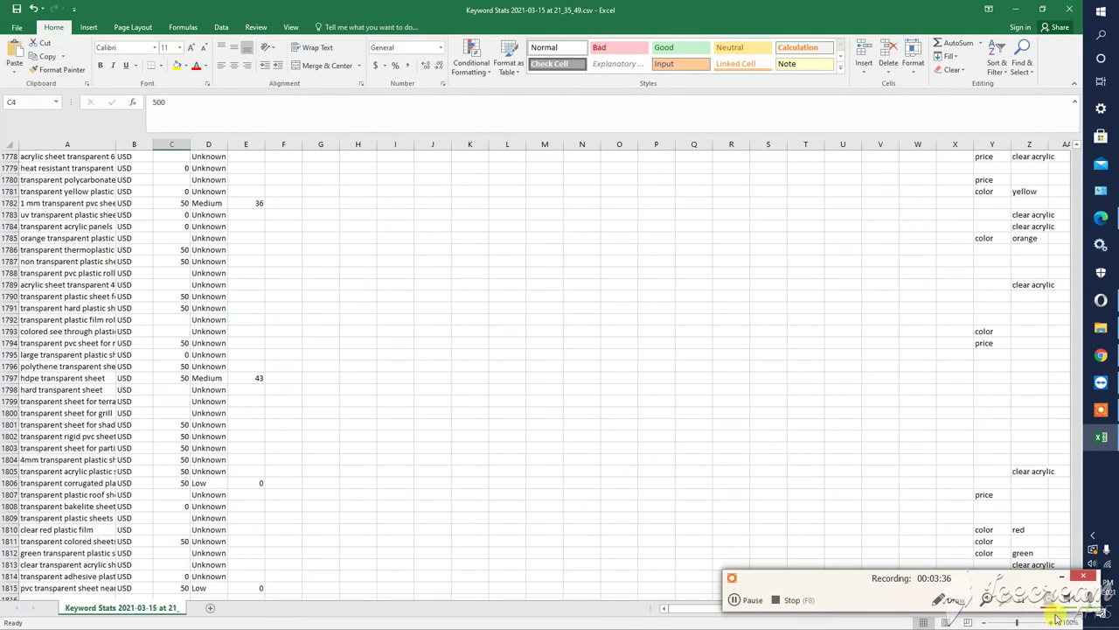
{"action": "left_click", "coordinate": [183, 587], "text": "shift"}
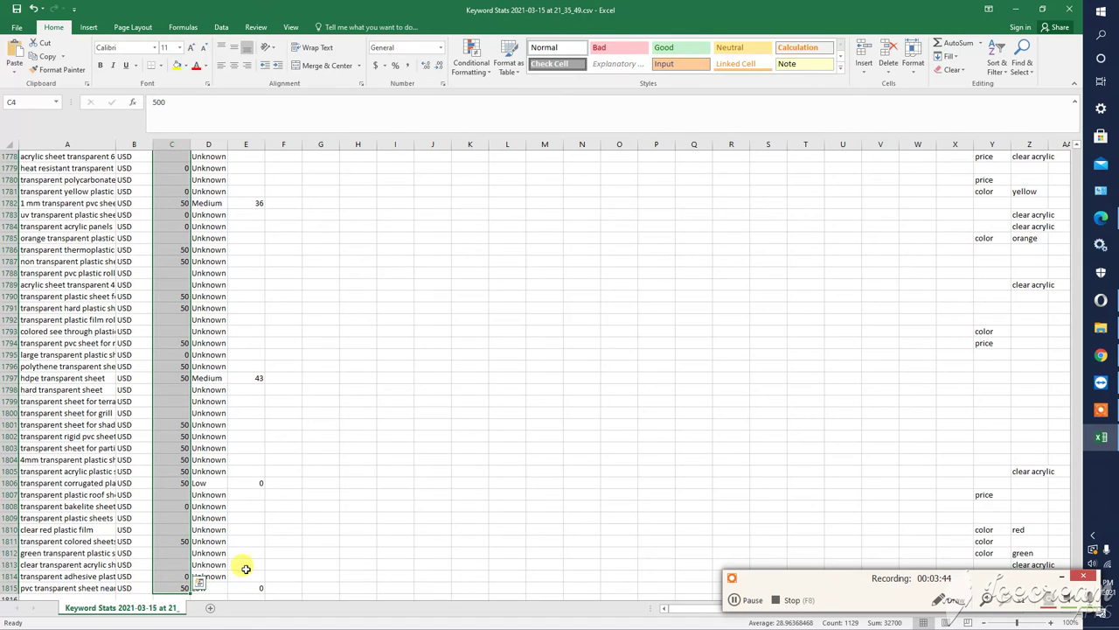
{"action": "left_click", "coordinate": [1002, 77]}
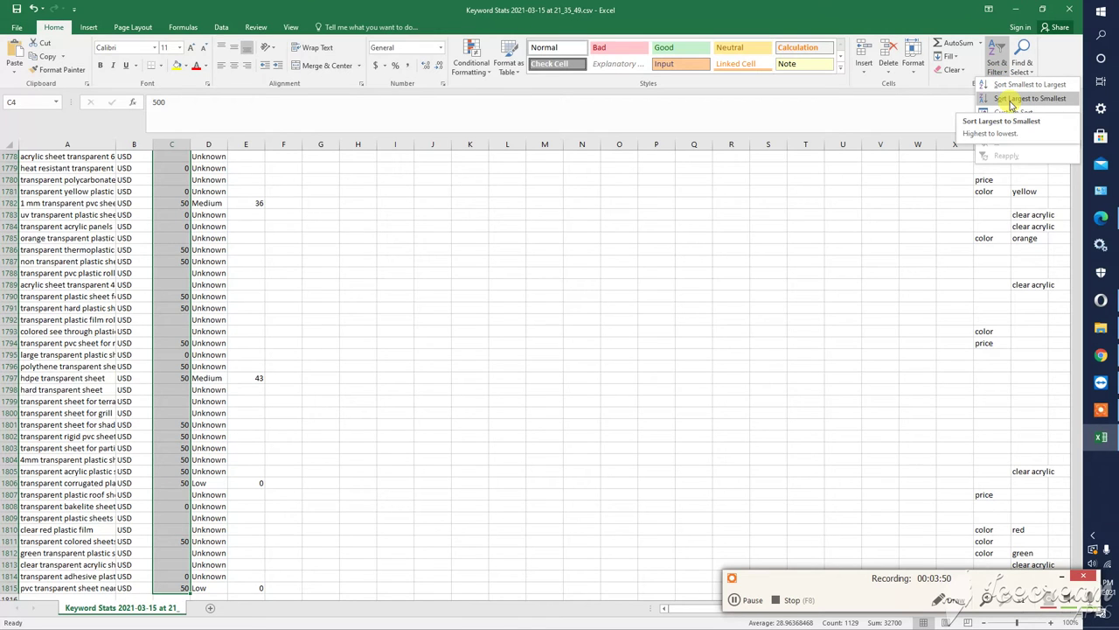
{"action": "left_click", "coordinate": [1014, 97]}
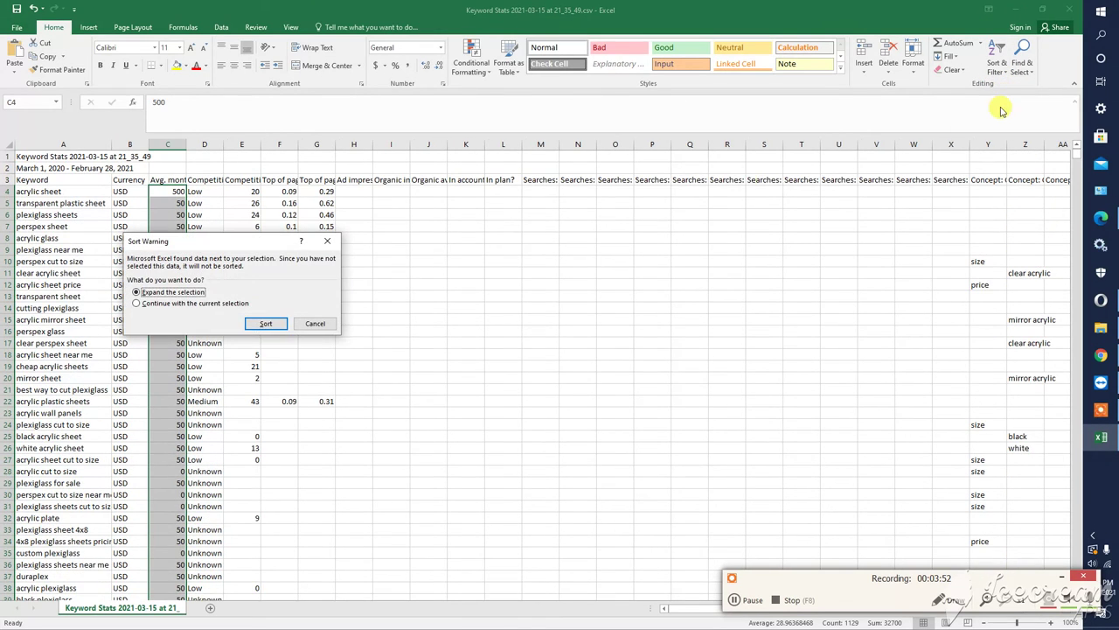
{"action": "left_click", "coordinate": [264, 324]}
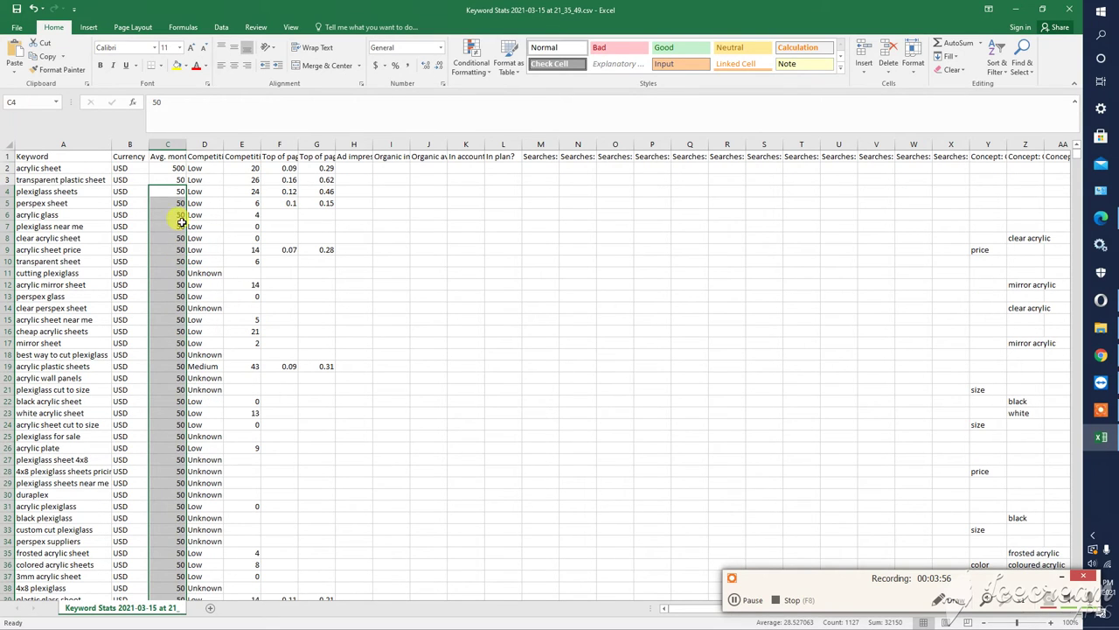
Step: Review the sorted keywords together with their average monthly searches
{"action": "left_click", "coordinate": [166, 168]}
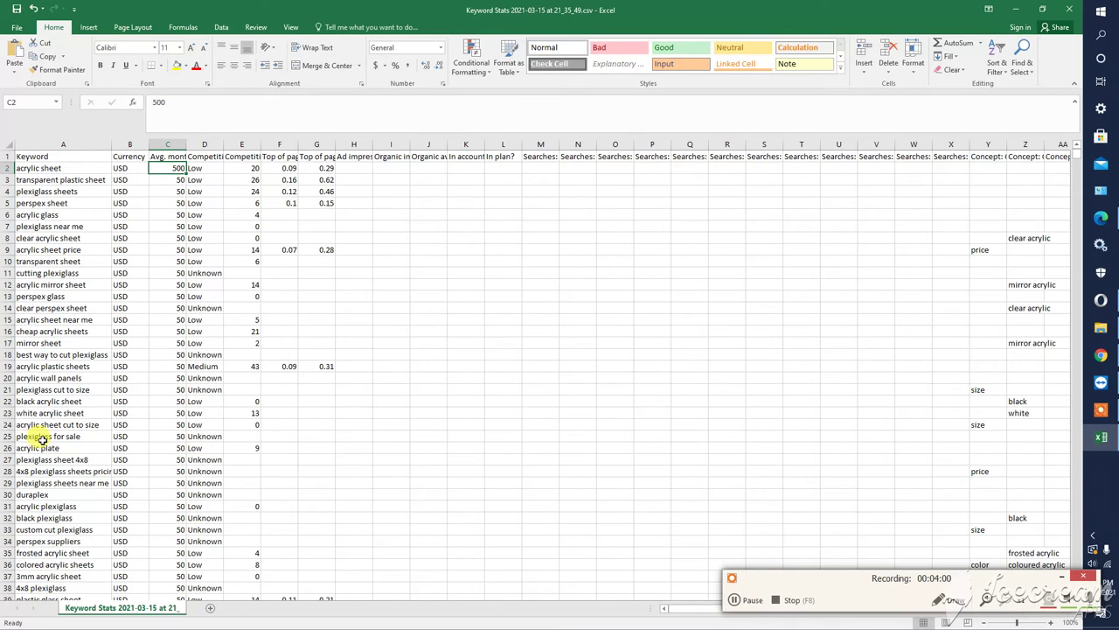
{"action": "left_click", "coordinate": [172, 192]}
{"action": "scroll", "coordinate": [179, 359], "scroll_direction": "down", "scroll_amount": 4}
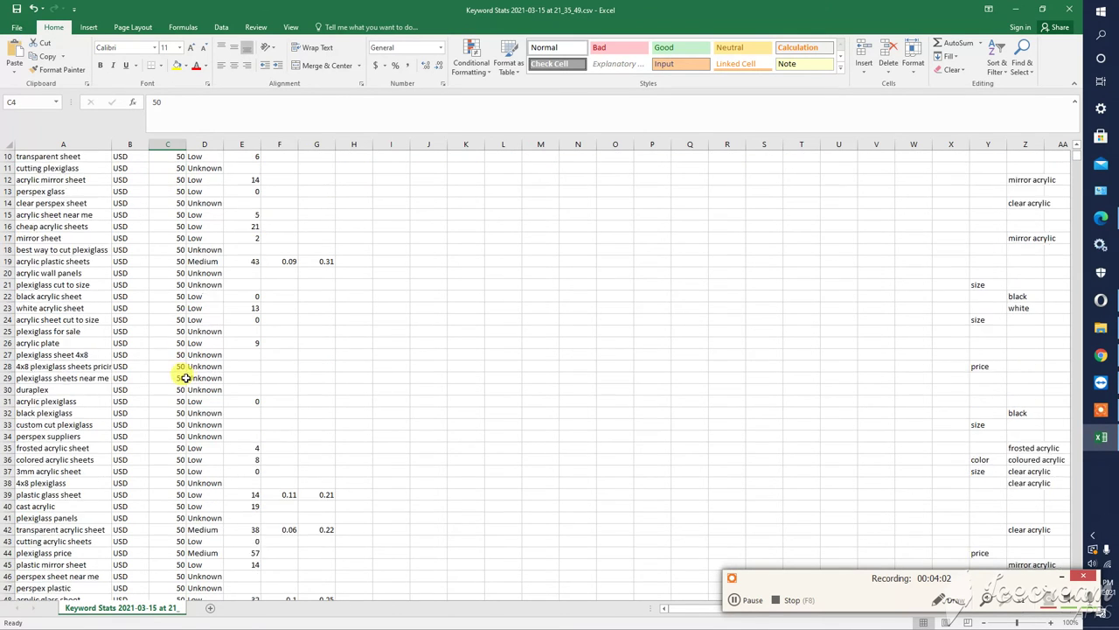
{"action": "scroll", "coordinate": [179, 392], "scroll_direction": "up", "scroll_amount": 4}
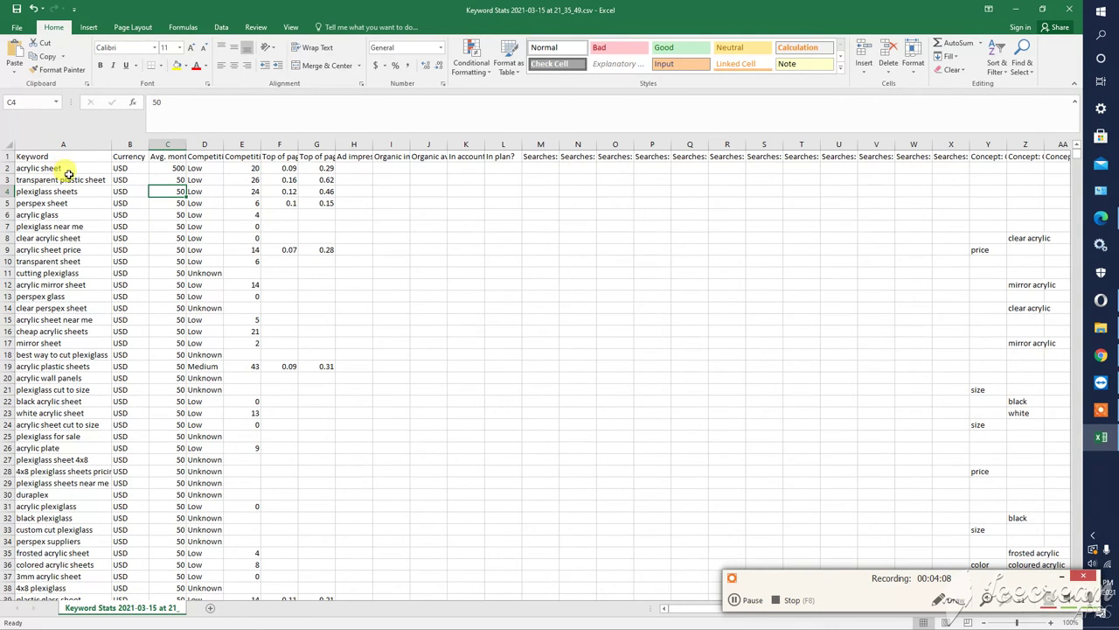
Step: Save the sorted list as an Excel Workbook (*.xlsx) named "acrylic sheet keyword" in the existing "Acrylic sheet" folder, and close the workbook
{"action": "left_click", "coordinate": [14, 29]}
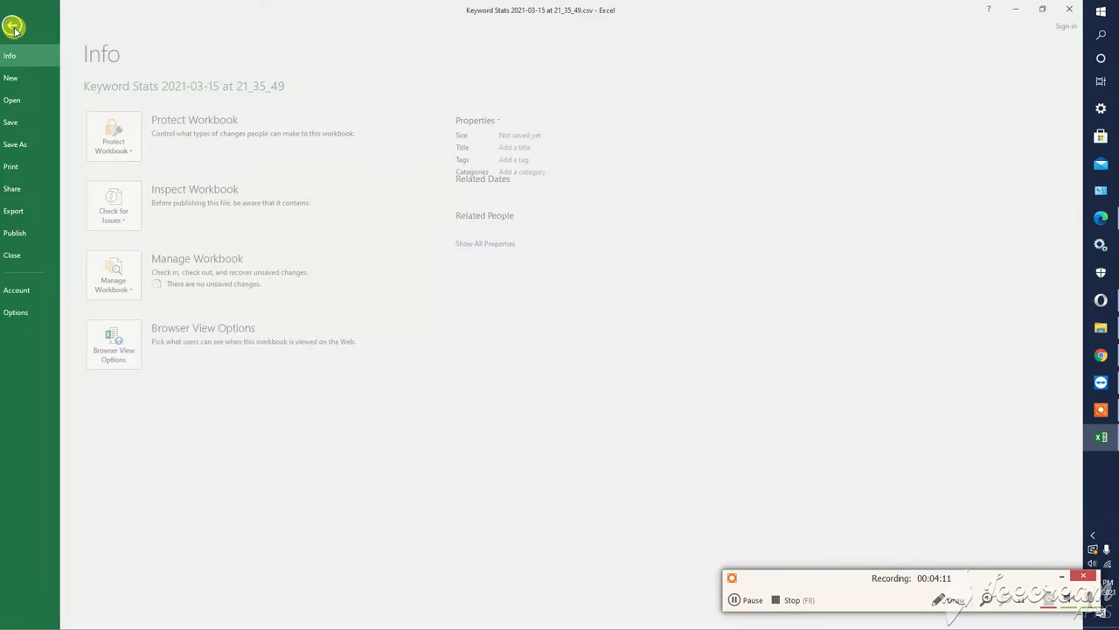
{"action": "left_click", "coordinate": [35, 147]}
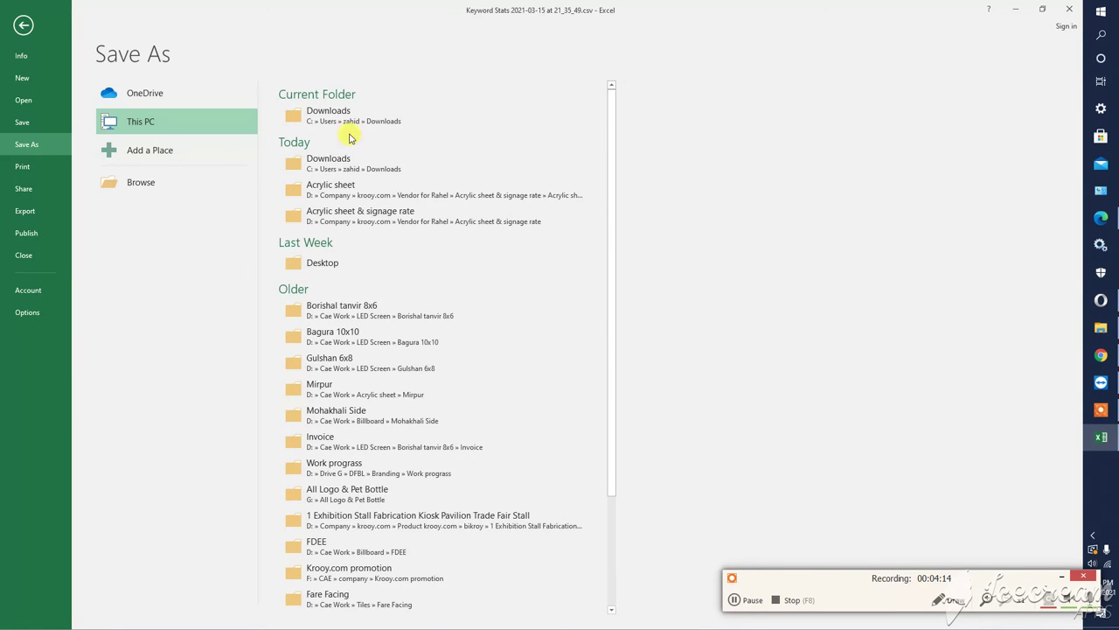
{"action": "left_click", "coordinate": [347, 197]}
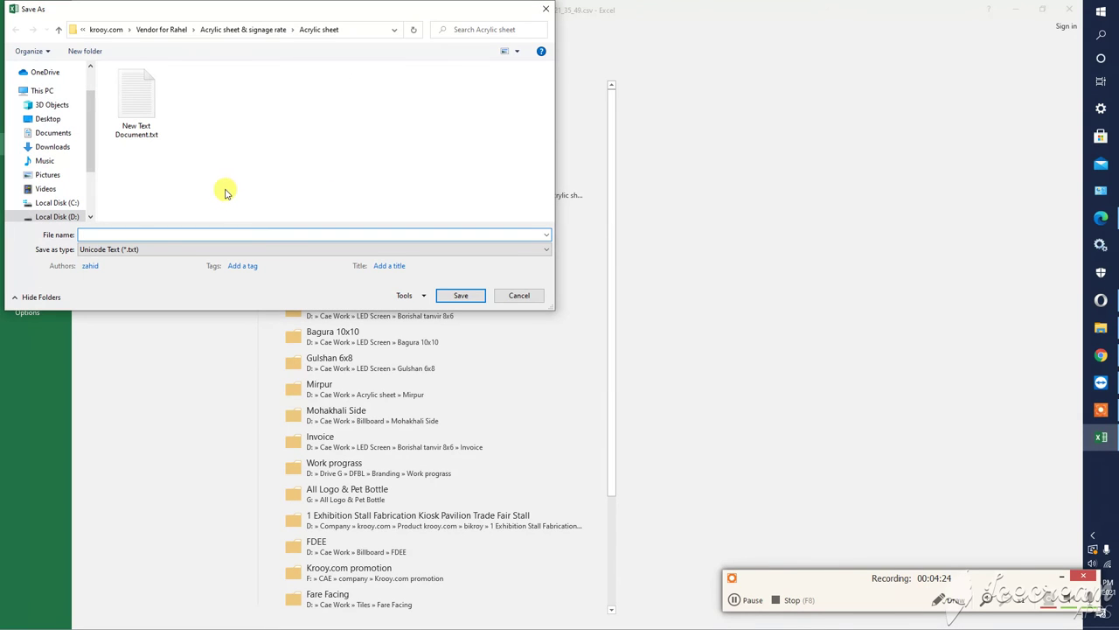
{"action": "left_click", "coordinate": [136, 251]}
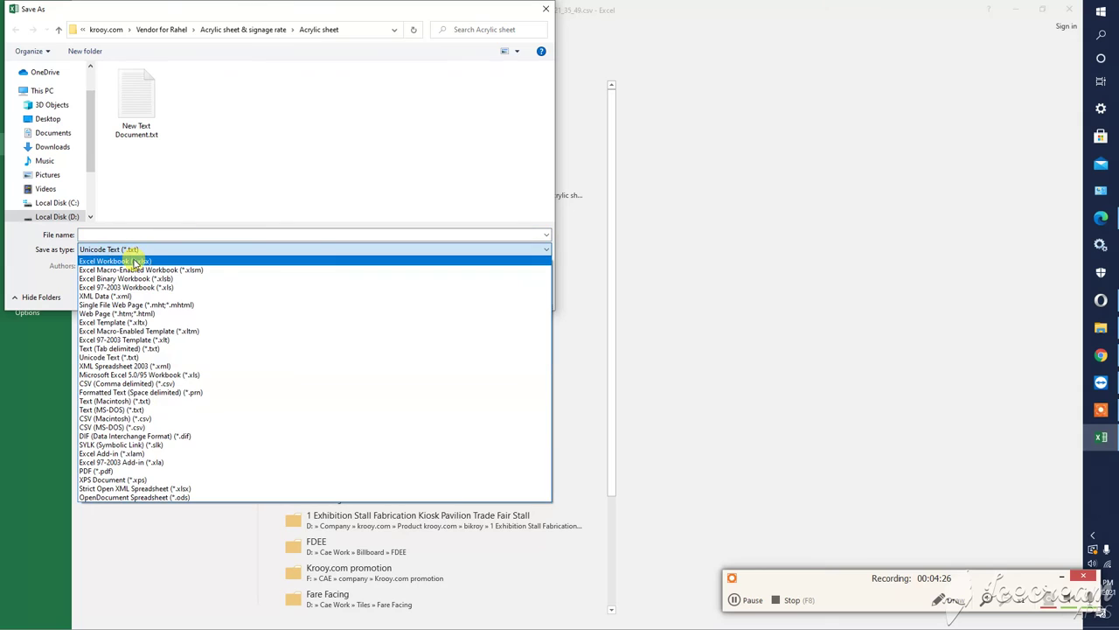
{"action": "left_click", "coordinate": [131, 257]}
{"action": "left_click", "coordinate": [133, 234]}
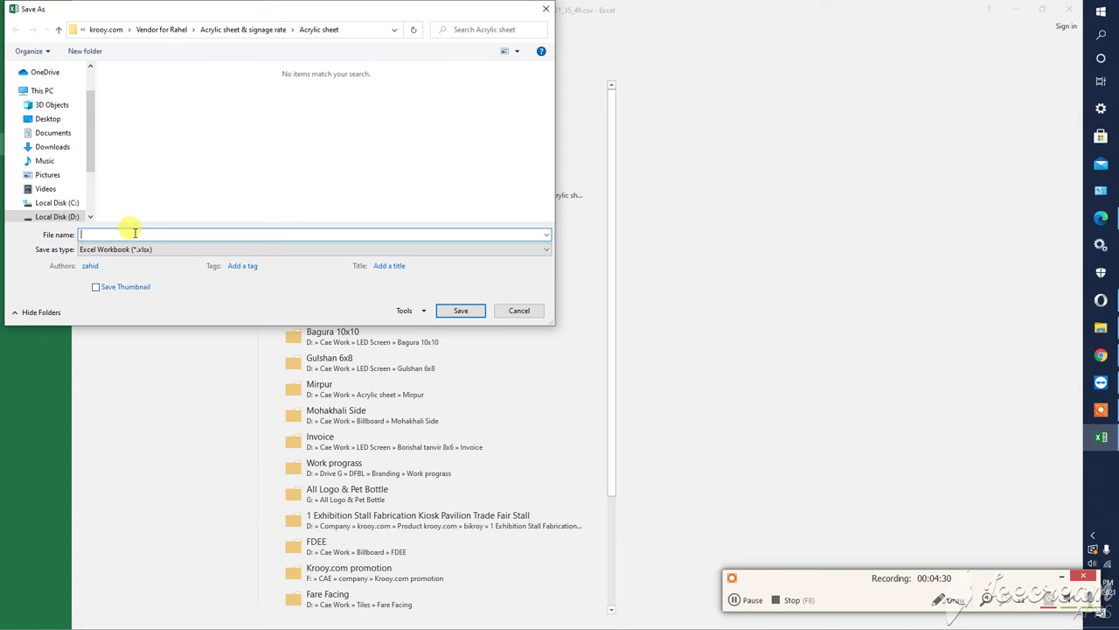
{"action": "type", "text": "acrylic sheet keyword"}
{"action": "left_click", "coordinate": [448, 311]}
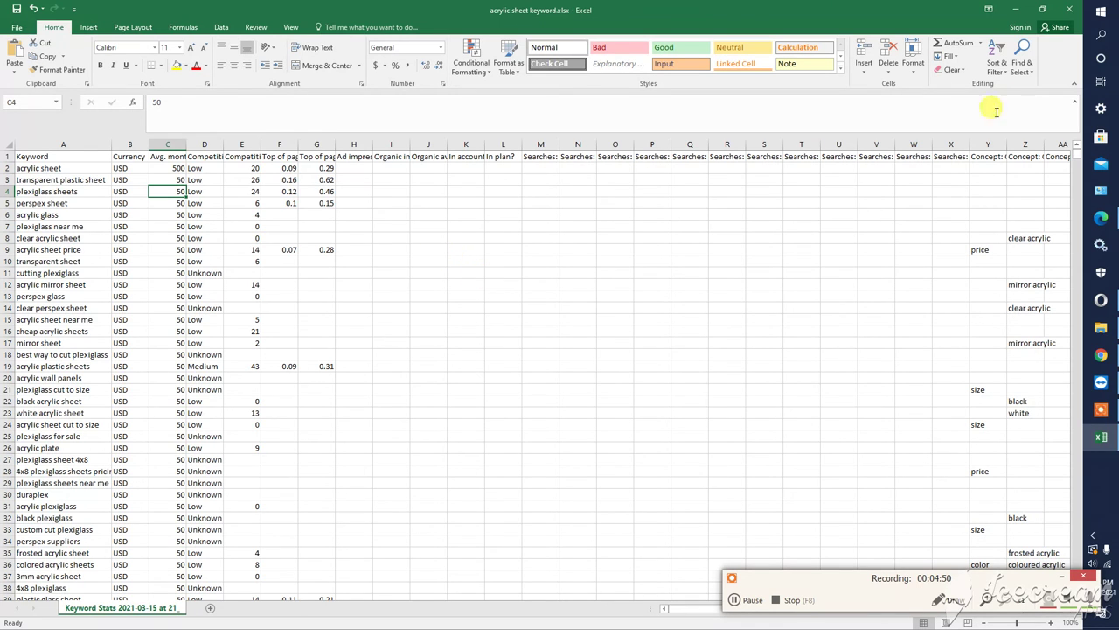
{"action": "left_click", "coordinate": [1042, 8]}
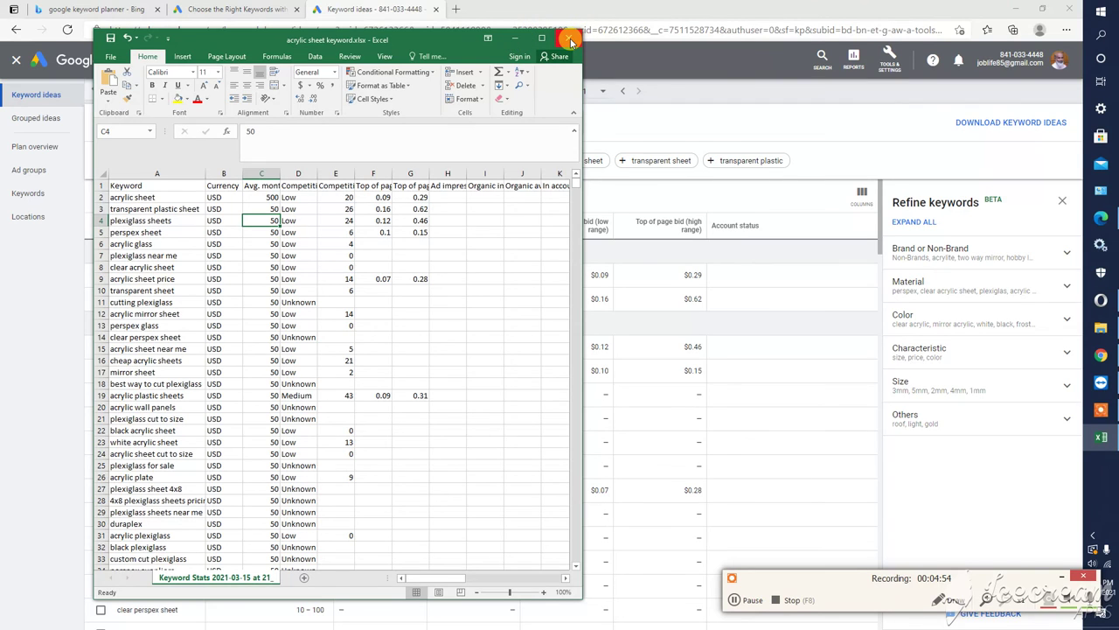
{"action": "left_click", "coordinate": [570, 38]}
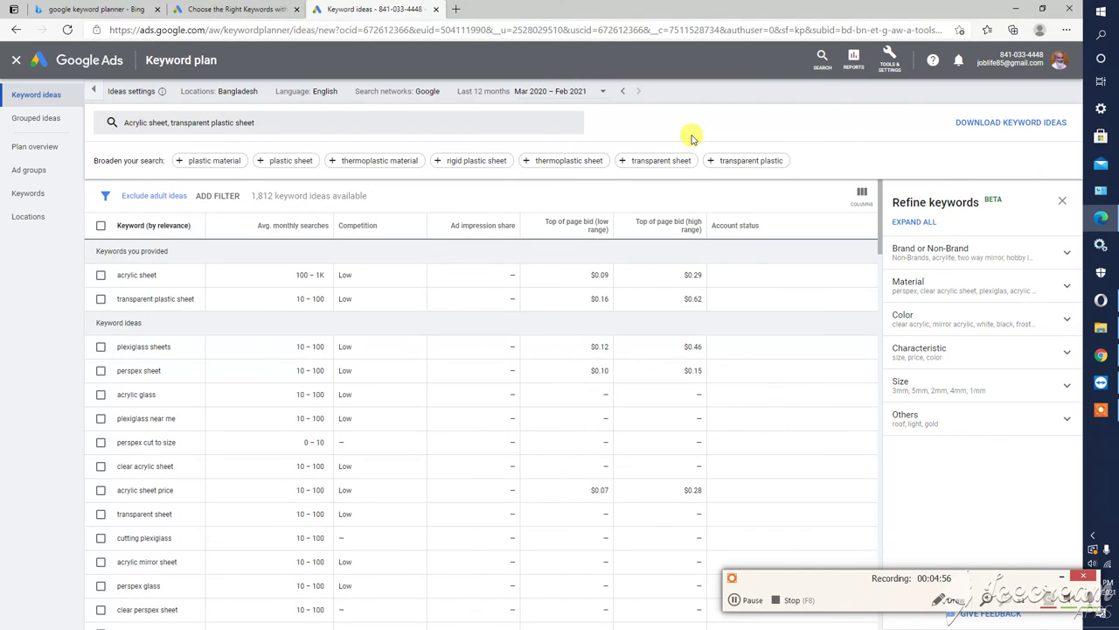